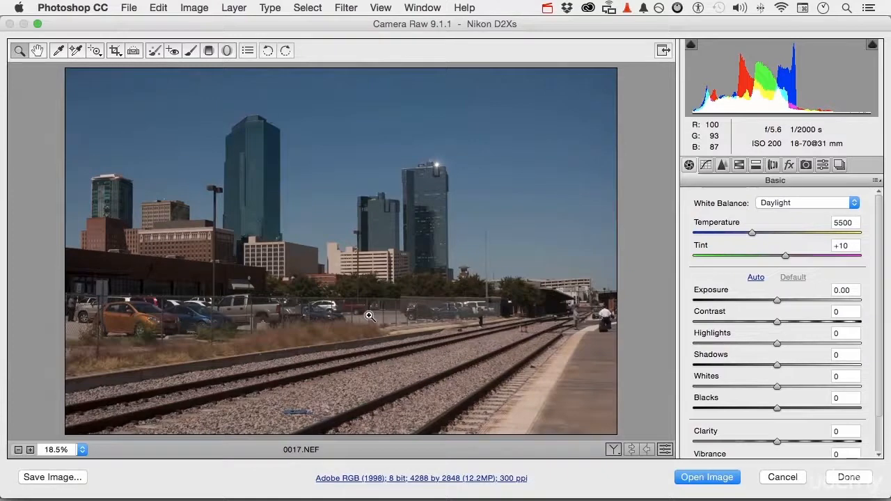
Open the raw photo 0017.NEF as an editable image and fit it to the window
{"action": "left_click", "coordinate": [702, 477]}
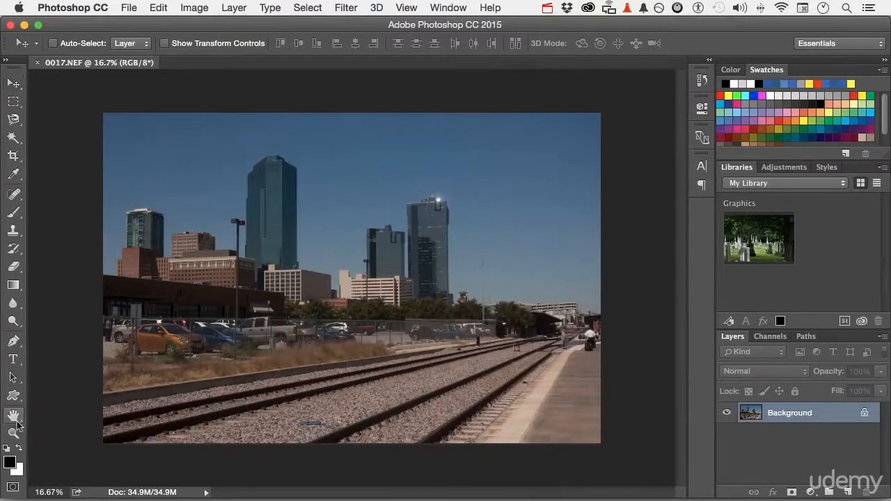
{"action": "double_click", "coordinate": [17, 422]}
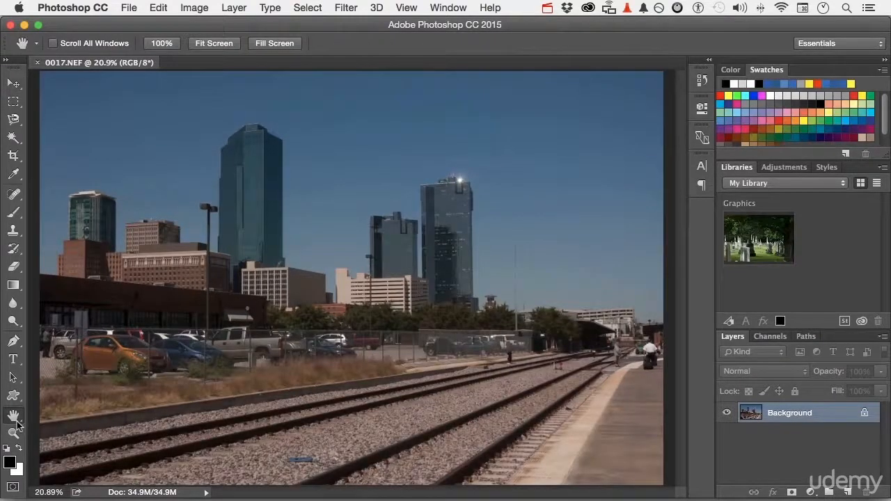
Set up the Magic Wand with a 3 by 3 Average sample size and Contiguous selection enabled
{"action": "left_click", "coordinate": [15, 141]}
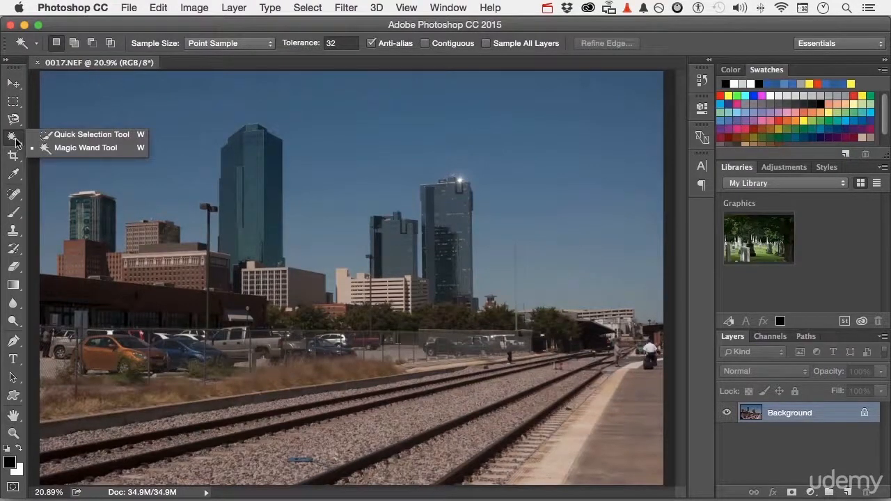
{"action": "left_click", "coordinate": [11, 214]}
{"action": "key", "text": "w"}
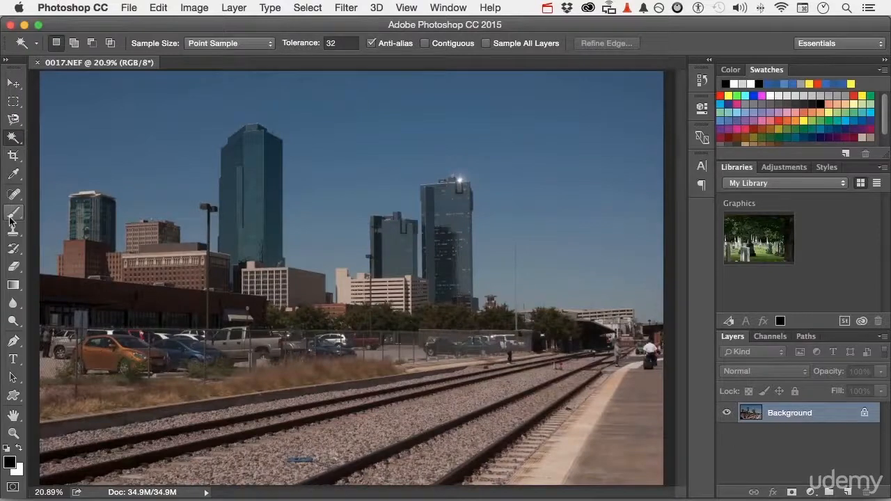
{"action": "left_click", "coordinate": [227, 44]}
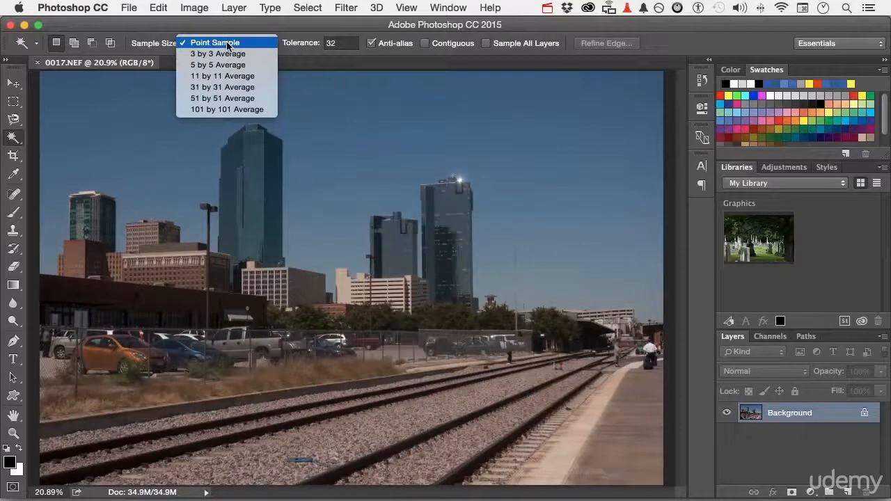
{"action": "left_click", "coordinate": [226, 54]}
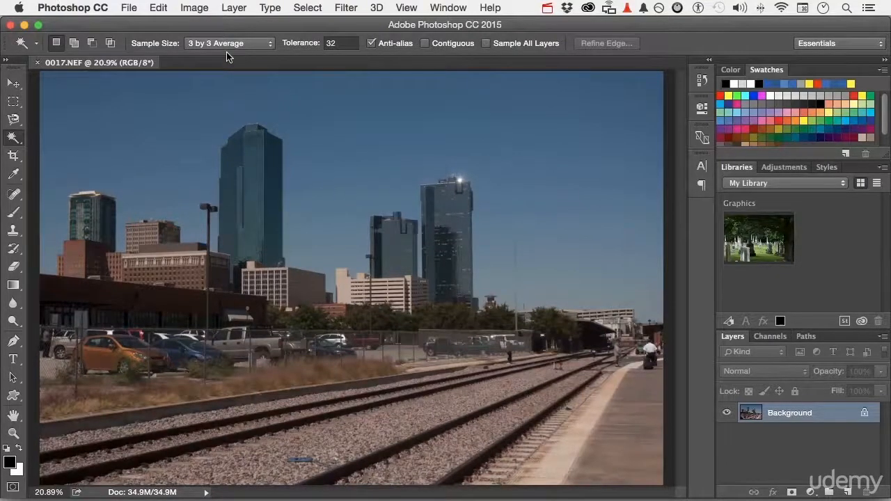
{"action": "left_click", "coordinate": [425, 44]}
Select the sky with the Magic Wand and add the paler strip above the horizon to the selection
{"action": "left_click", "coordinate": [355, 128]}
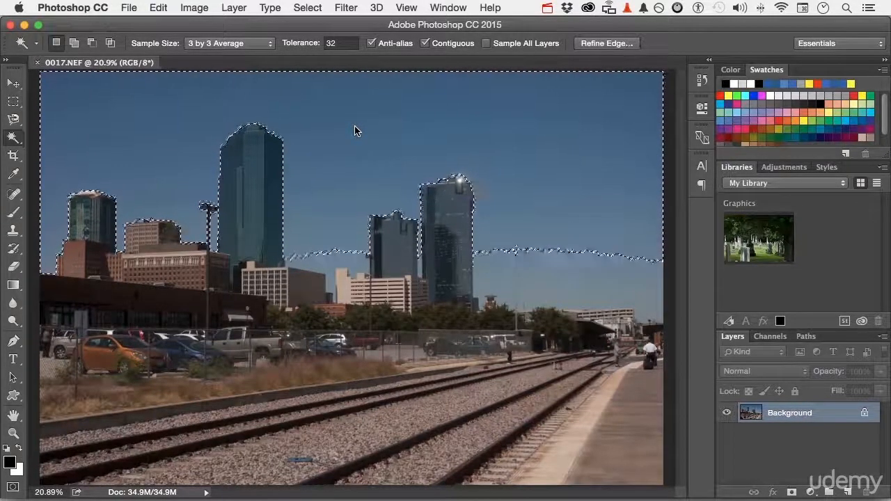
{"action": "key", "text": "shift"}
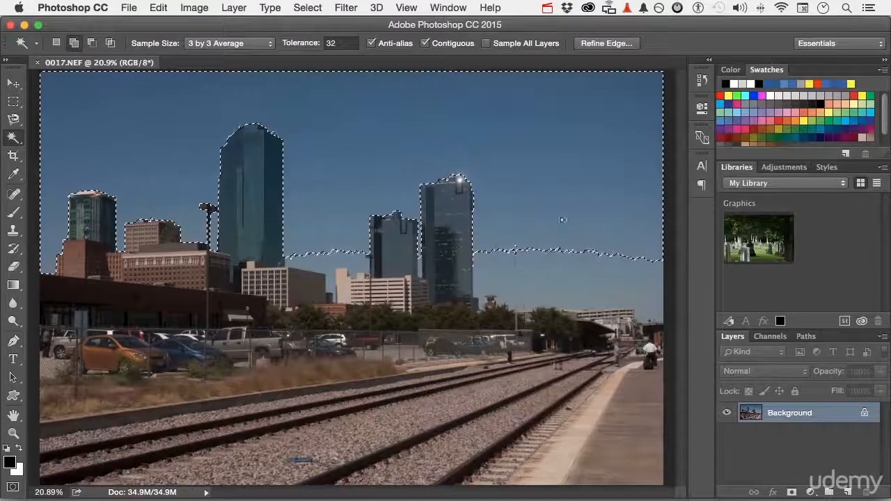
{"action": "left_click", "coordinate": [580, 271], "text": "shift"}
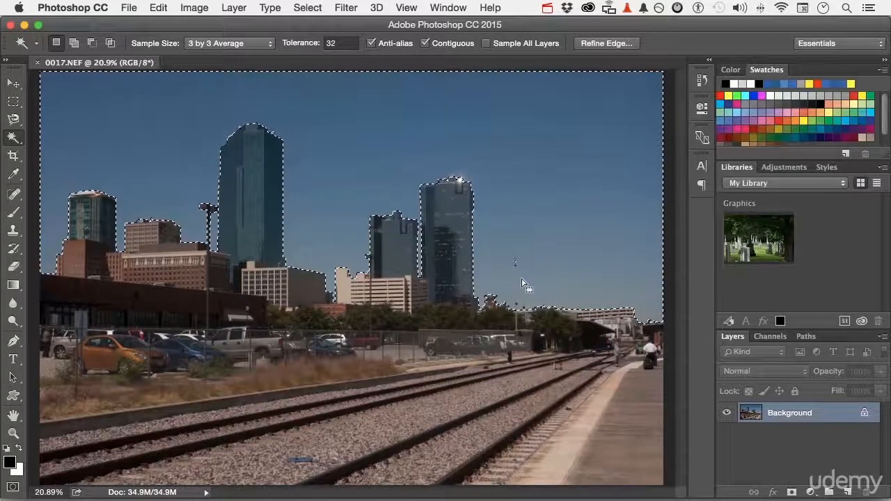
Switch to the Lasso tool and clear the sky selection
{"action": "left_click", "coordinate": [14, 119]}
{"action": "left_click", "coordinate": [56, 116]}
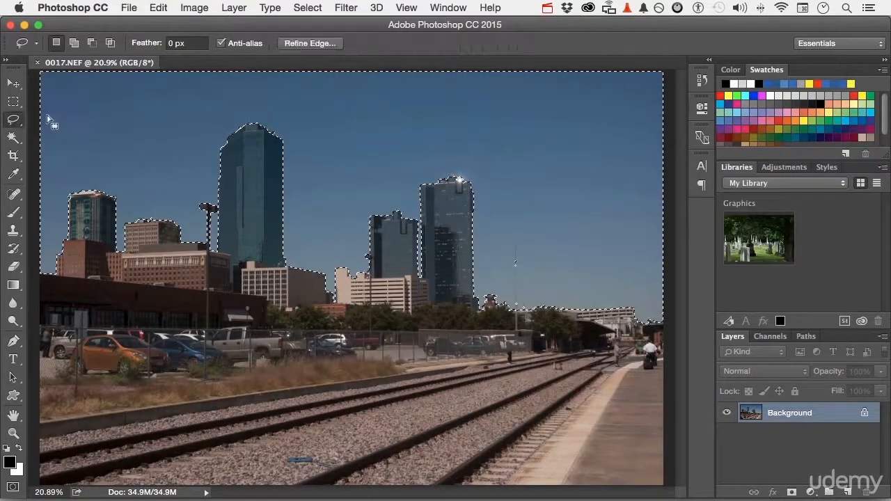
{"action": "key", "text": "shift"}
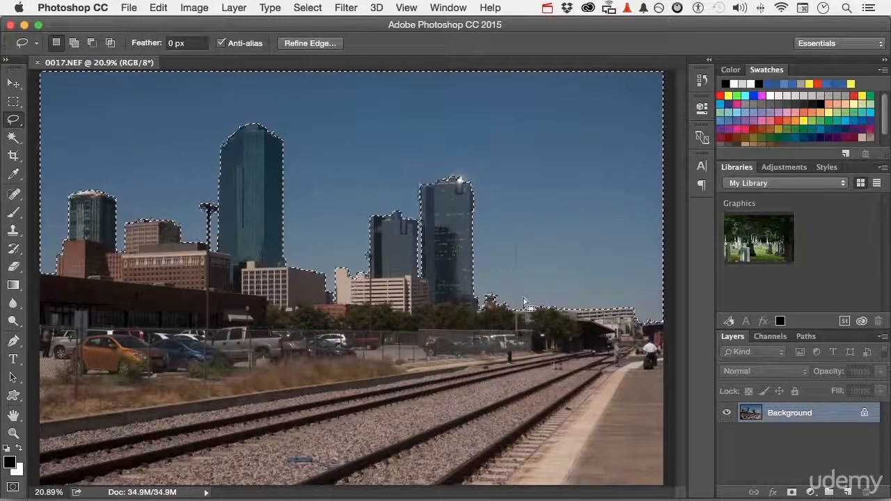
{"action": "key", "text": "super+d"}
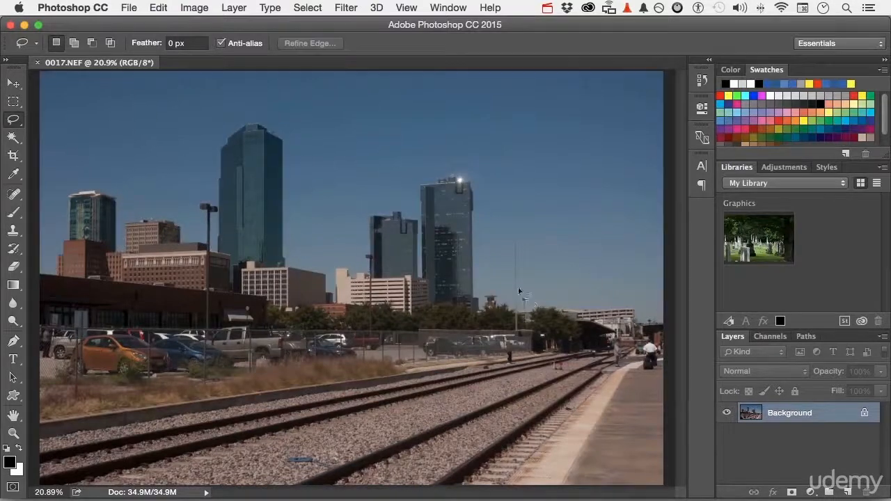
Try a Magic Wand selection on the sky with a tolerance of 0 and deselect it
{"action": "left_click", "coordinate": [13, 137]}
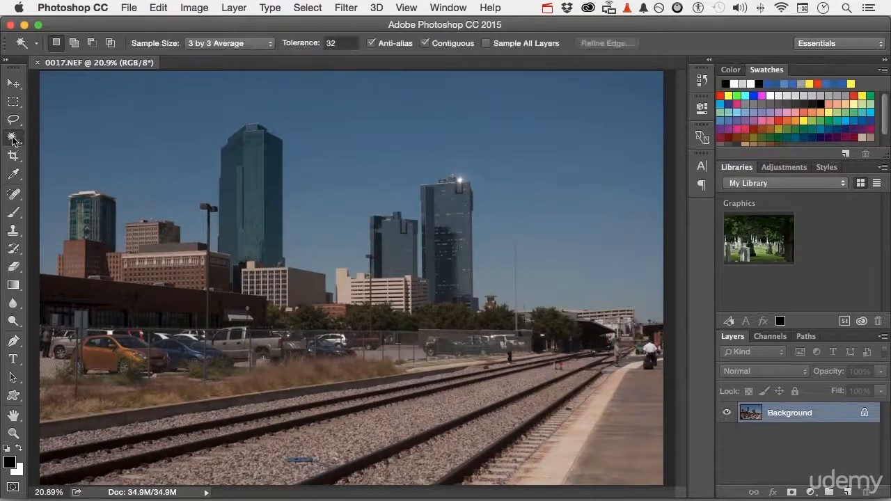
{"action": "left_click", "coordinate": [335, 43]}
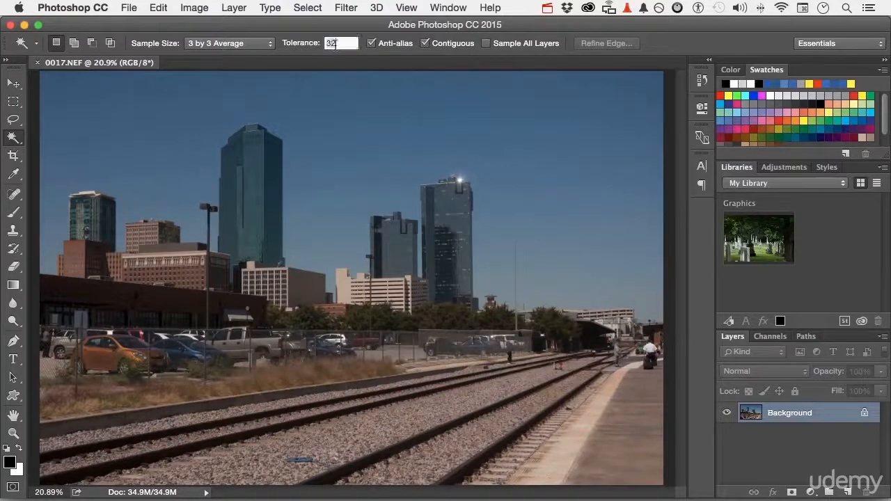
{"action": "type", "text": "0"}
{"action": "left_click", "coordinate": [355, 144]}
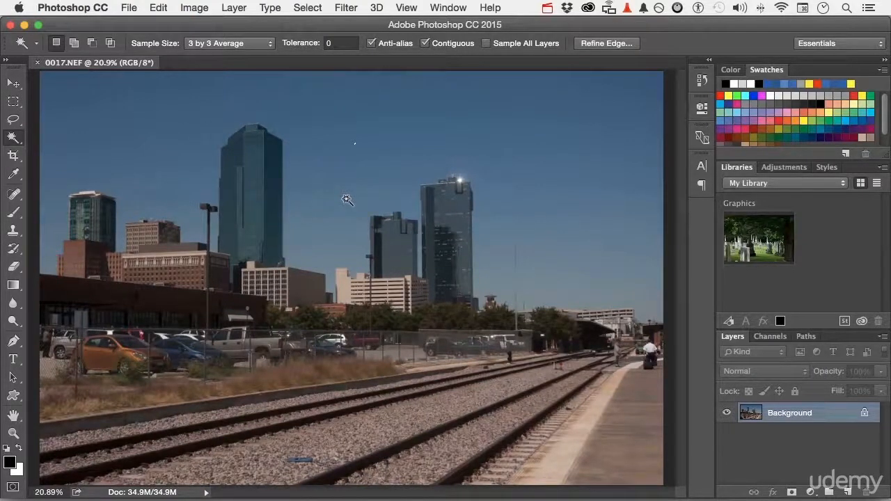
{"action": "key", "text": "super+d"}
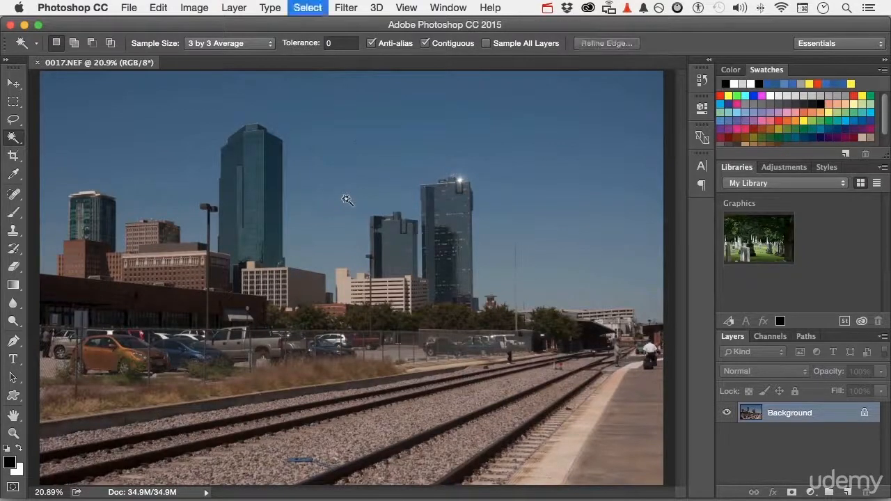
Try a Magic Wand selection from the sky with the tolerance set to 255
{"action": "left_click", "coordinate": [342, 42]}
{"action": "type", "text": "255"}
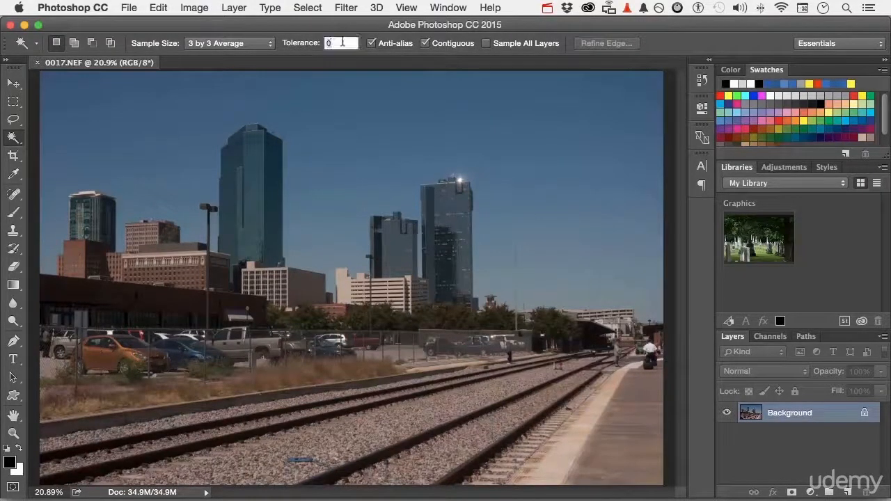
{"action": "left_click", "coordinate": [366, 135]}
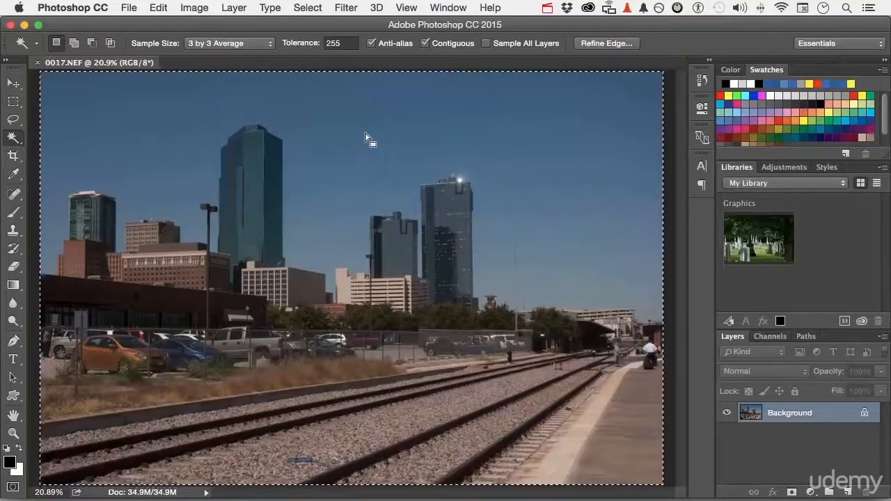
Set the Magic Wand tolerance to 32 and clear the selection
{"action": "left_click", "coordinate": [334, 42]}
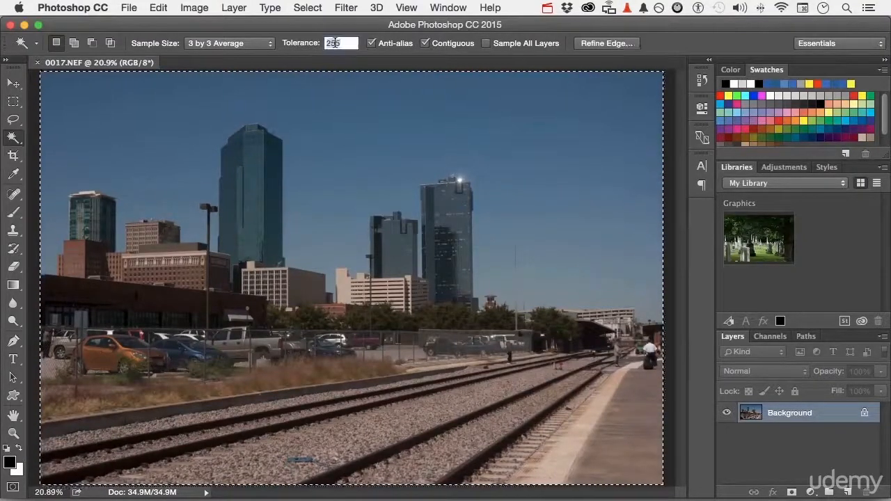
{"action": "type", "text": "32"}
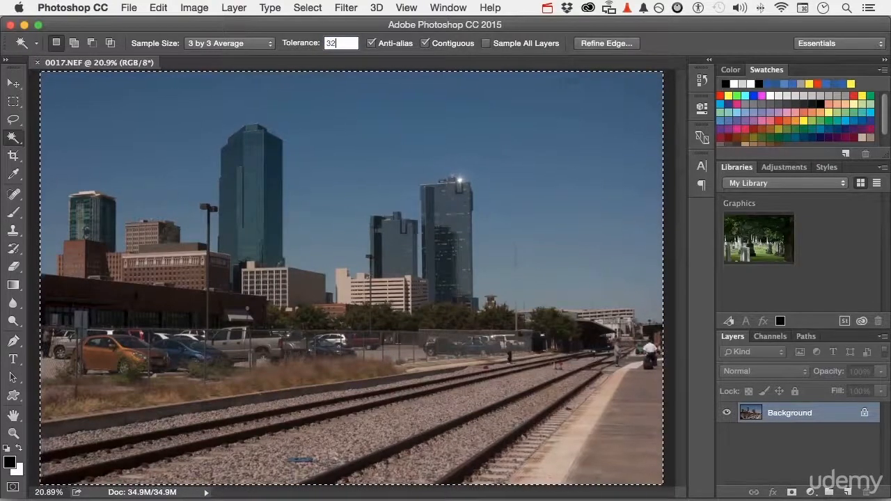
{"action": "key", "text": "super+d"}
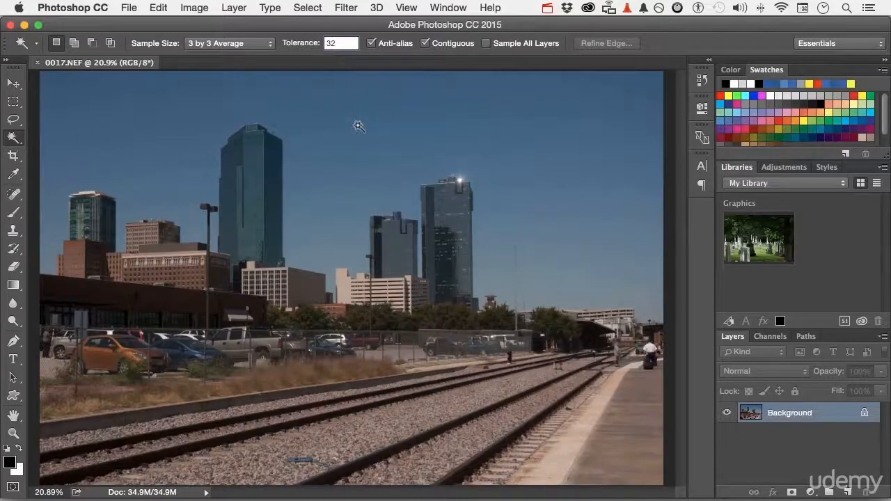
Try selecting the sky with Contiguous disabled, then invert the selection and deselect it
{"action": "left_click", "coordinate": [424, 44]}
{"action": "left_click", "coordinate": [352, 162]}
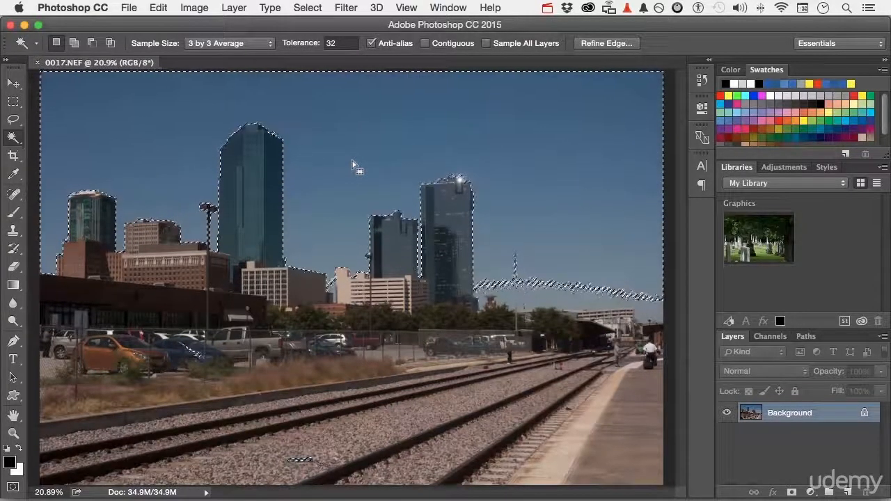
{"action": "key", "text": "super+shift+i"}
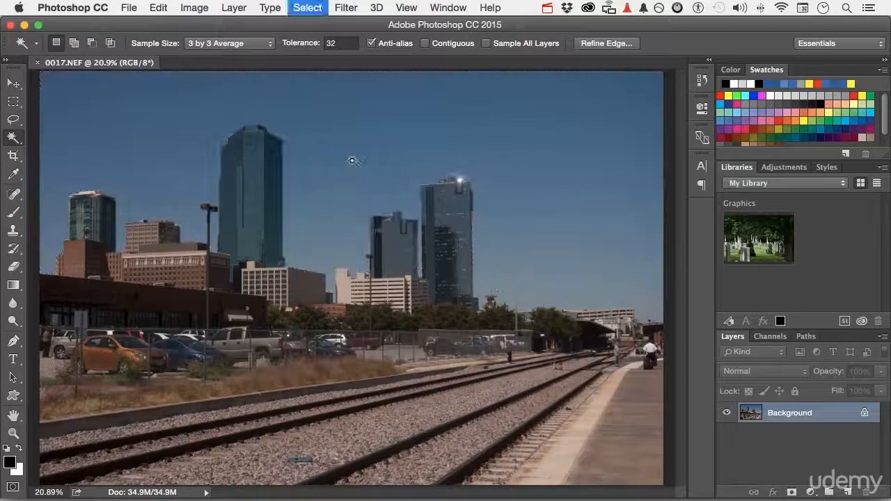
{"action": "key", "text": "super+d"}
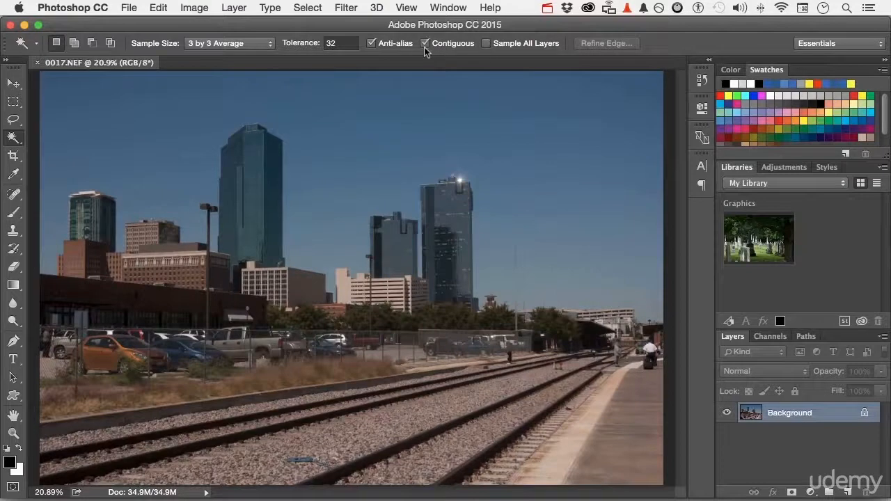
Select the sky with the Quick Selection tool using a brush size of 60
{"action": "left_click", "coordinate": [20, 140]}
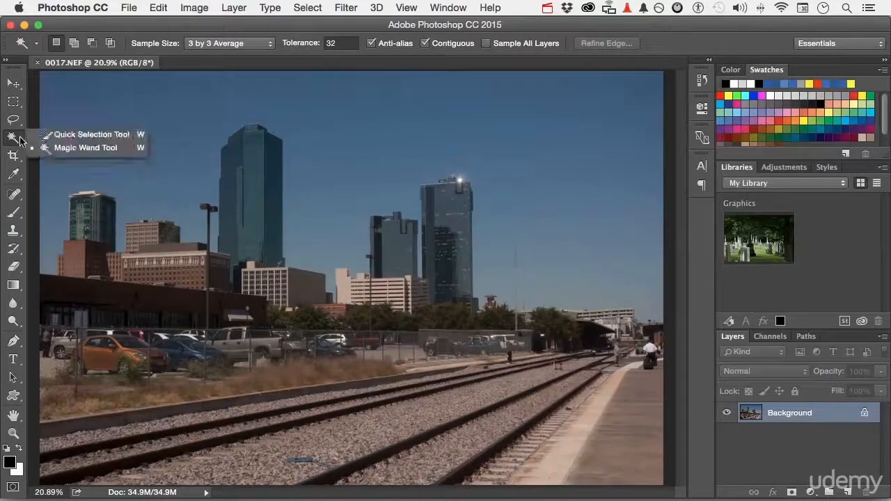
{"action": "left_click", "coordinate": [46, 135]}
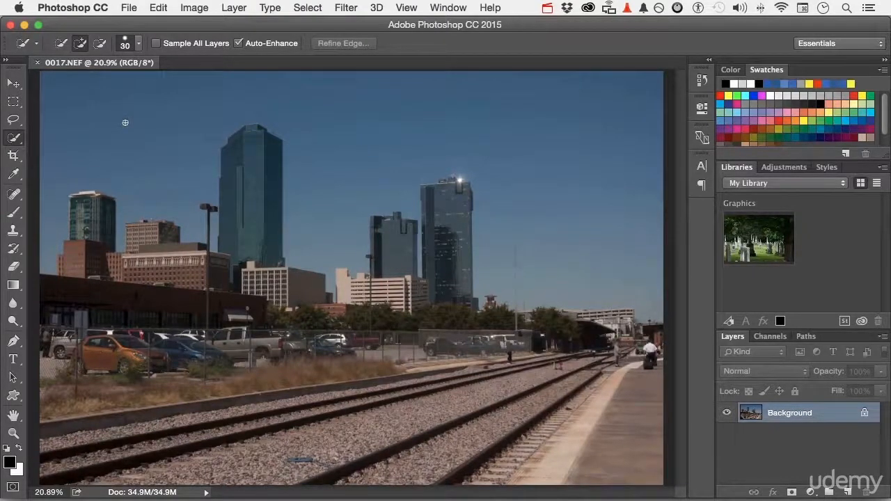
{"action": "key", "text": "bracketright"}
{"action": "key", "text": "bracketright"}
{"action": "key", "text": "bracketright"}
{"action": "key", "text": "bracketright"}
{"action": "key", "text": "bracketright"}
{"action": "key", "text": "bracketleft"}
{"action": "key", "text": "bracketleft"}
{"action": "key", "text": "bracketright"}
{"action": "mouse_move", "coordinate": [80, 143]}
{"action": "left_mouse_down"}
{"action": "mouse_move", "coordinate": [184, 107]}
{"action": "mouse_move", "coordinate": [296, 95]}
{"action": "mouse_move", "coordinate": [591, 132]}
{"action": "left_mouse_up"}
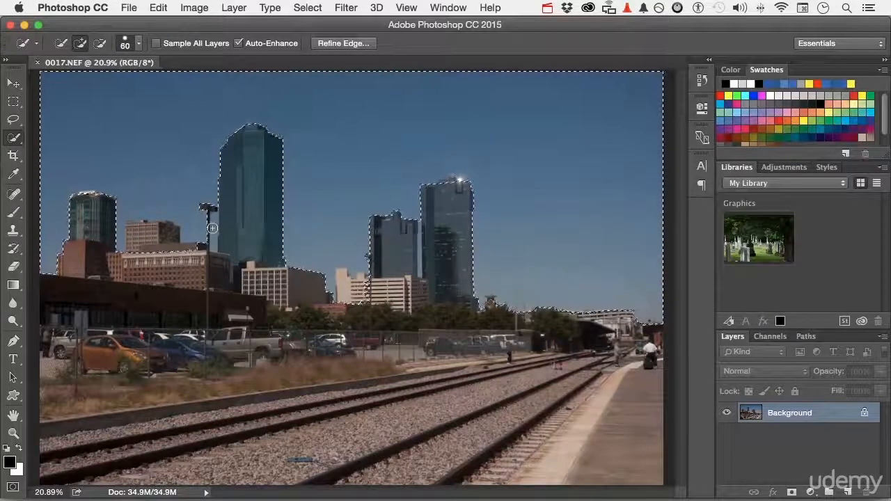
Add the sliver of sky between the lamp post and the tallest tower to the selection with the Magic Wand
{"action": "right_click", "coordinate": [17, 139]}
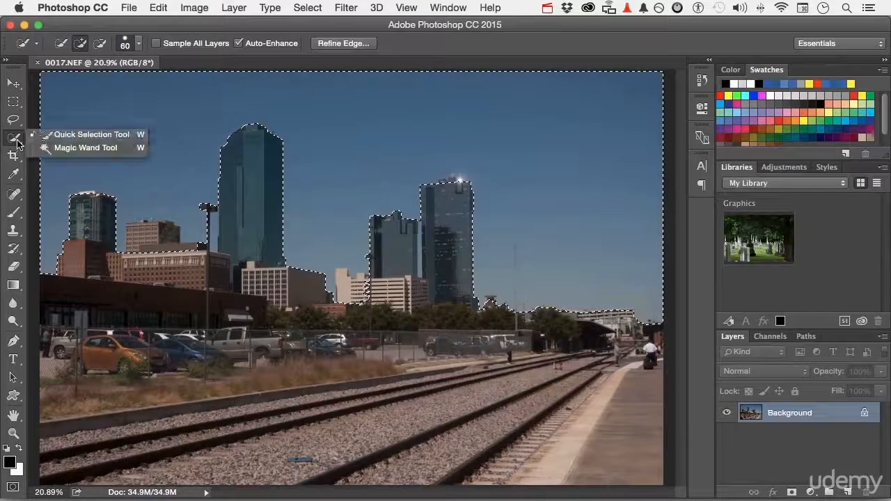
{"action": "left_click", "coordinate": [62, 148]}
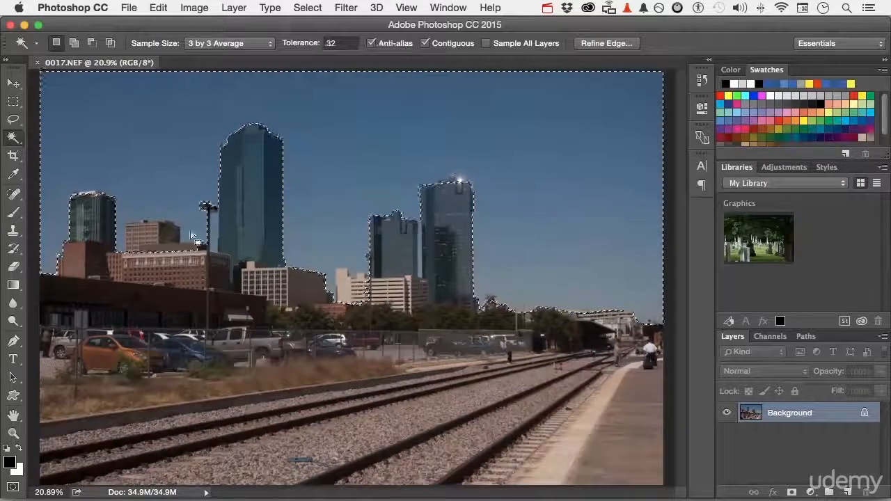
{"action": "left_click", "coordinate": [215, 229], "text": "shift"}
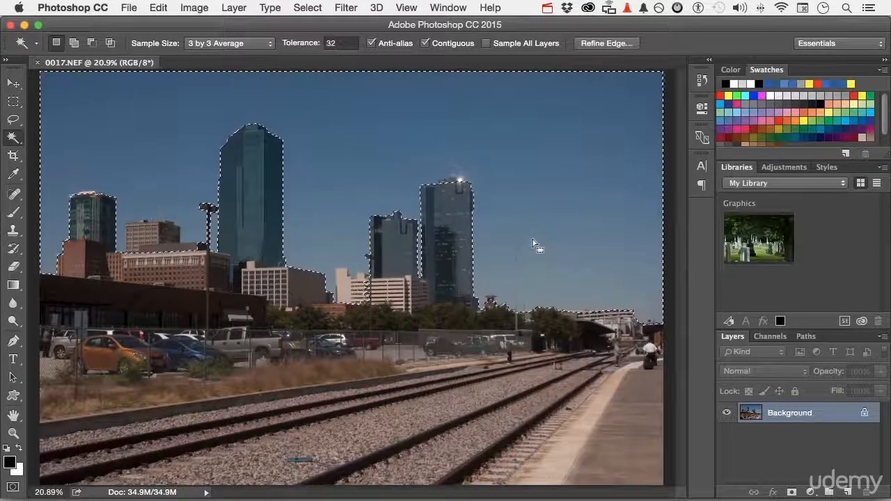
Convert the locked Background into a regular layer by removing its lock
{"action": "double_click", "coordinate": [780, 413]}
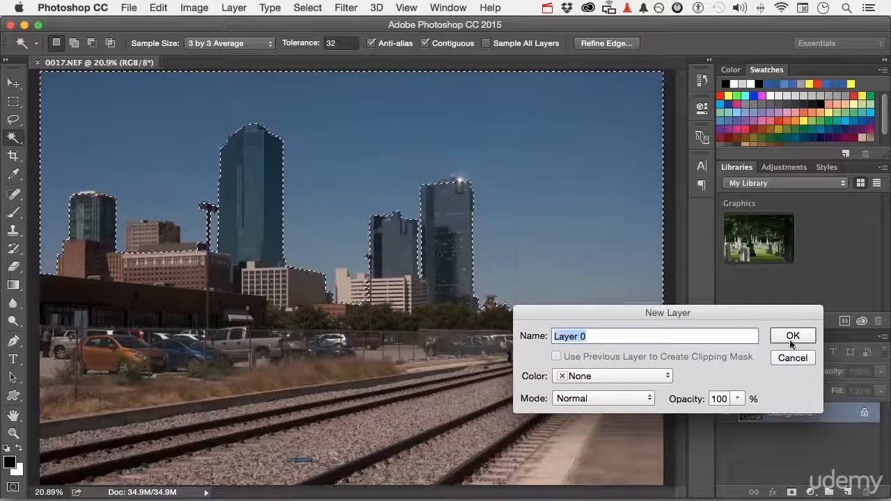
{"action": "left_click", "coordinate": [789, 360]}
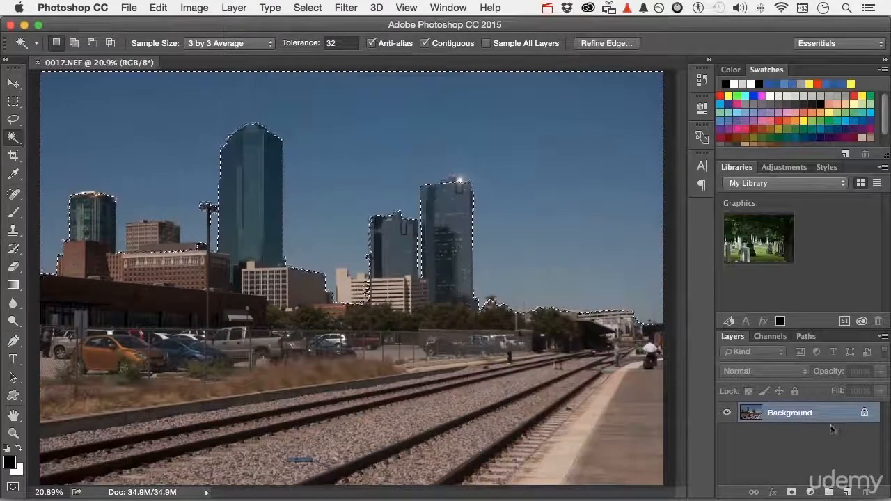
{"action": "left_click_drag", "start_coordinate": [868, 485], "coordinate": [867, 491]}
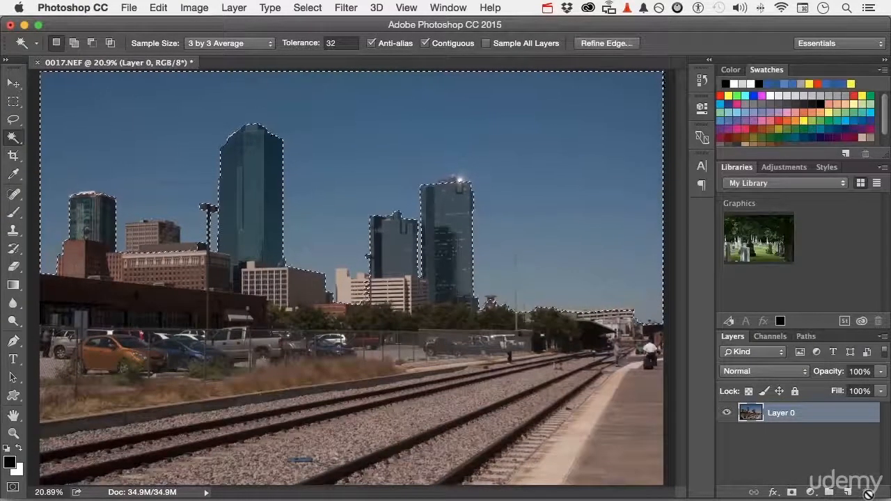
Delete the selected sky from the layer and undo the deletion
{"action": "key", "text": "Delete"}
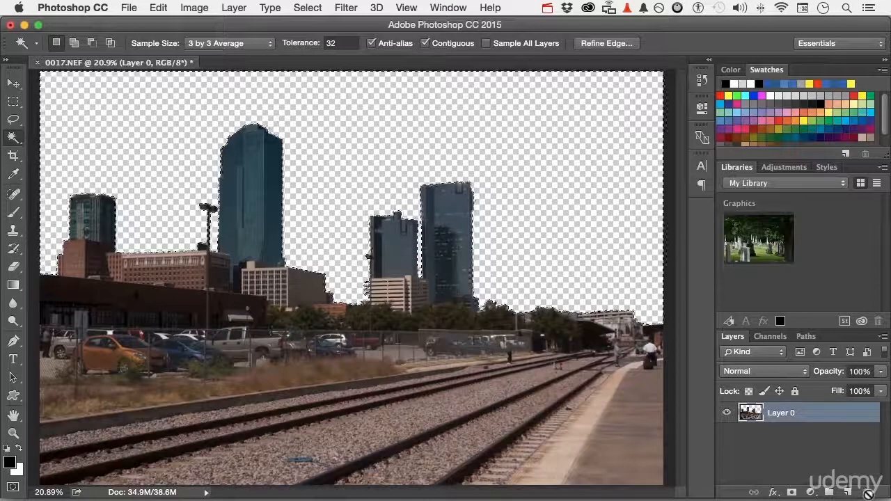
{"action": "key", "text": "super+z"}
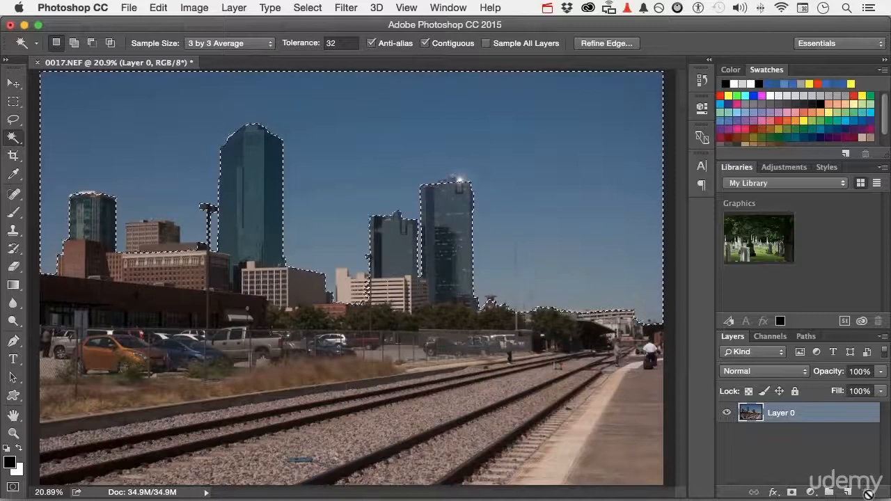
Fill the selected sky with the dark blue custom pattern in Normal mode at 100% opacity and deselect it
{"action": "key", "text": "shift+BackSpace"}
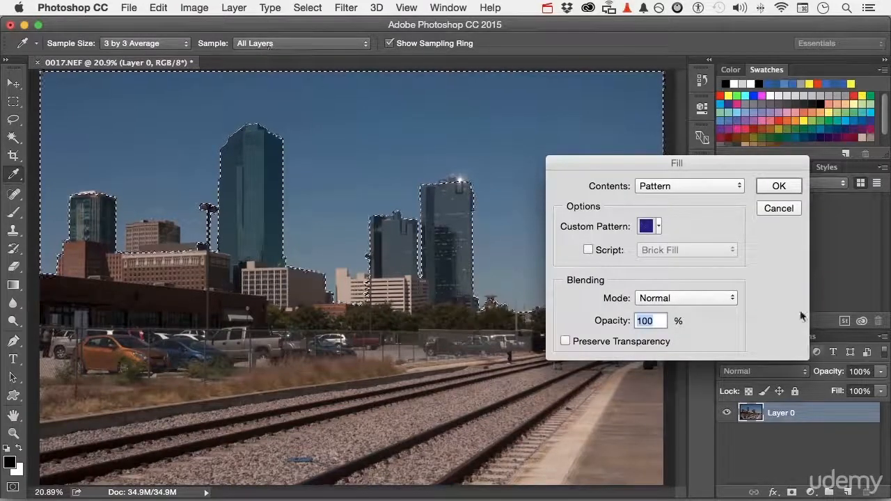
{"action": "left_click", "coordinate": [778, 209]}
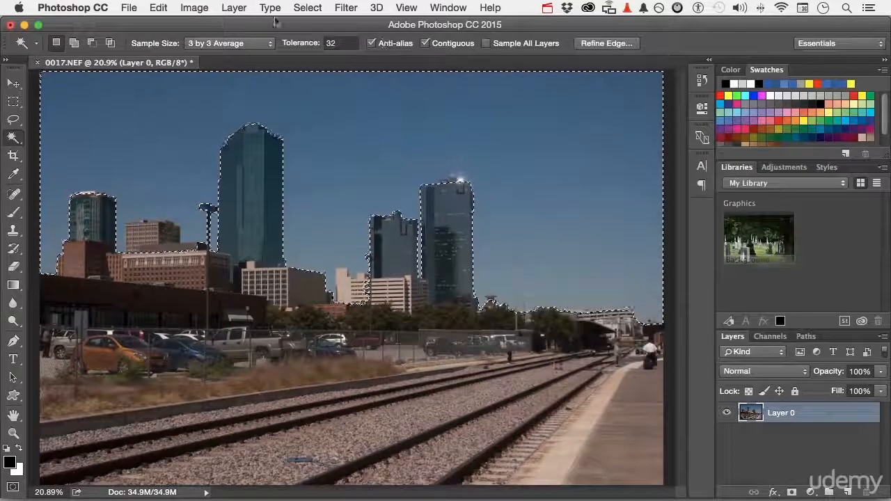
{"action": "left_click", "coordinate": [159, 9]}
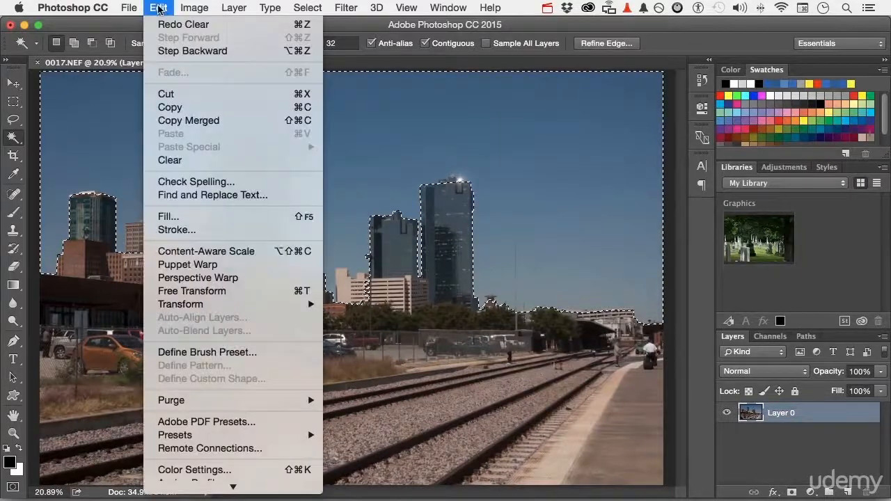
{"action": "left_click", "coordinate": [182, 221]}
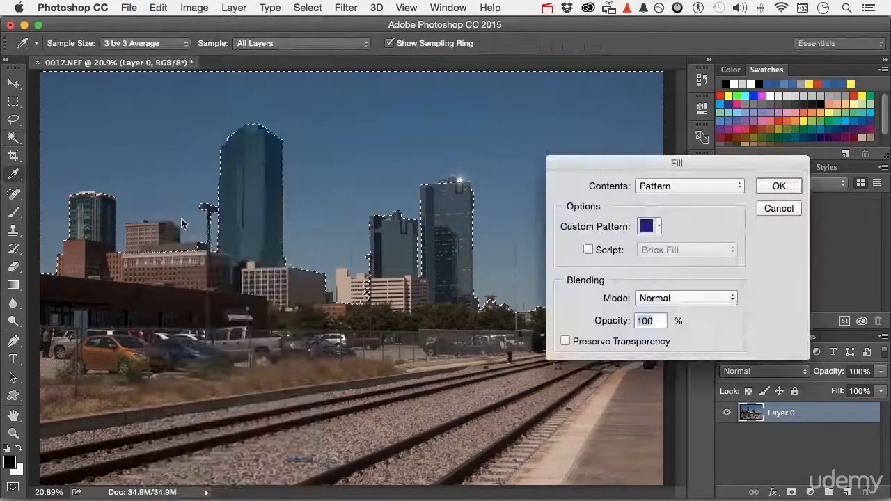
{"action": "left_click_drag", "start_coordinate": [595, 173], "coordinate": [634, 271]}
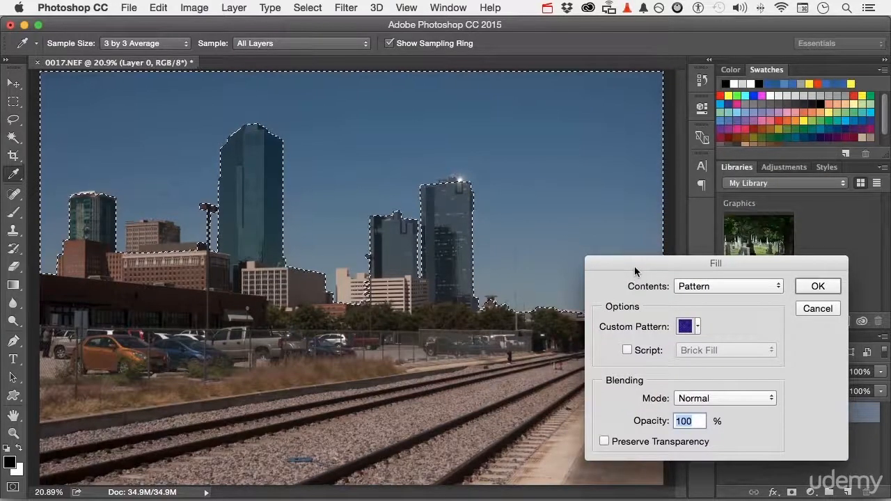
{"action": "left_click", "coordinate": [706, 291]}
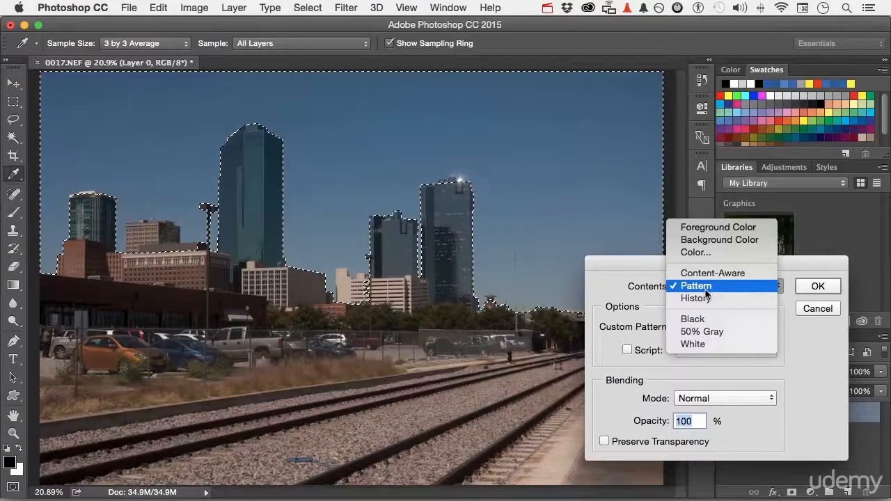
{"action": "left_click", "coordinate": [706, 294]}
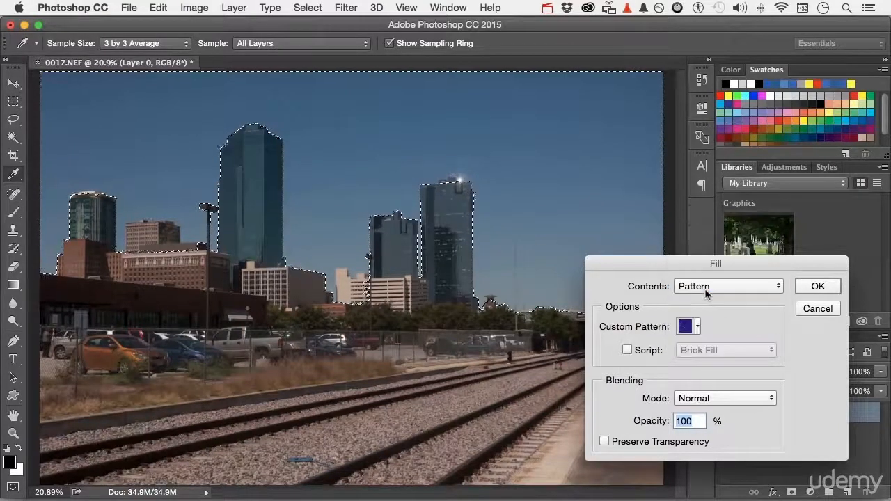
{"action": "left_click", "coordinate": [696, 330]}
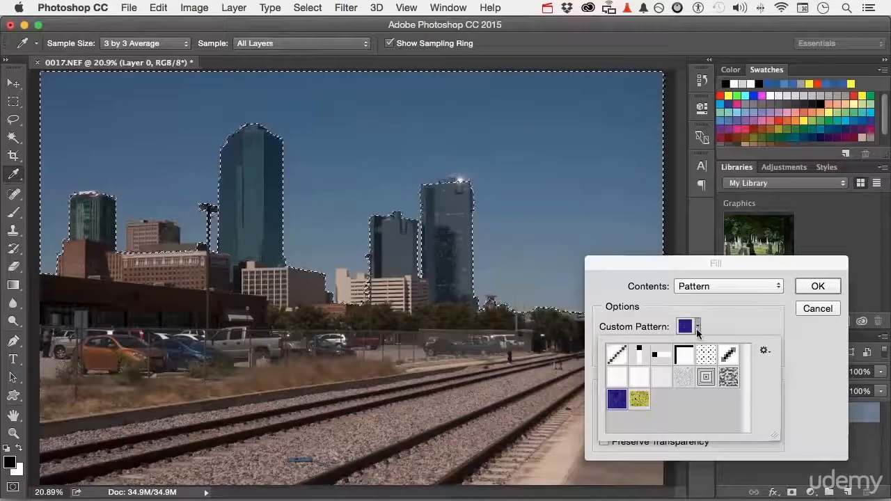
{"action": "left_click", "coordinate": [765, 352]}
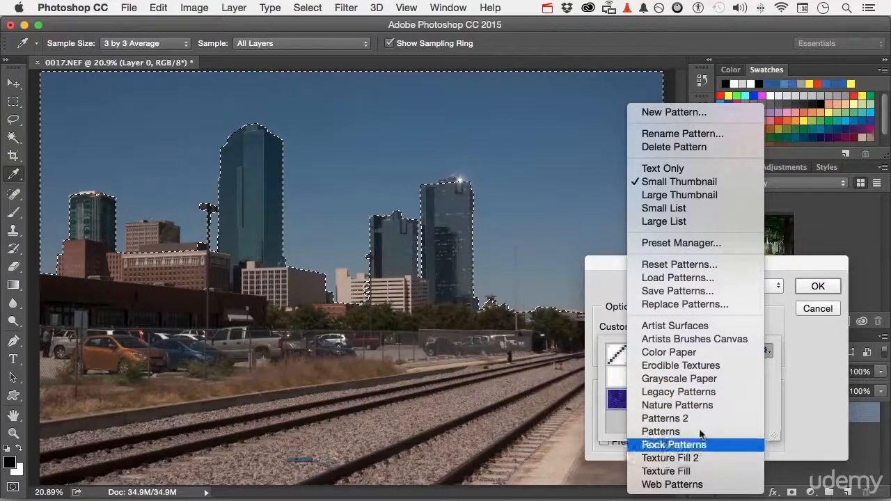
{"action": "left_click", "coordinate": [804, 360]}
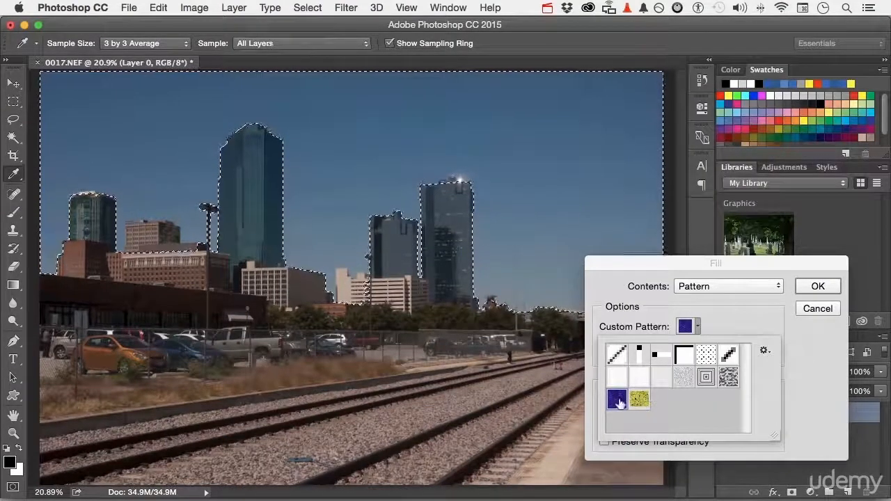
{"action": "left_click", "coordinate": [817, 286]}
{"action": "key", "text": "w"}
{"action": "key", "text": "ctrl+d"}
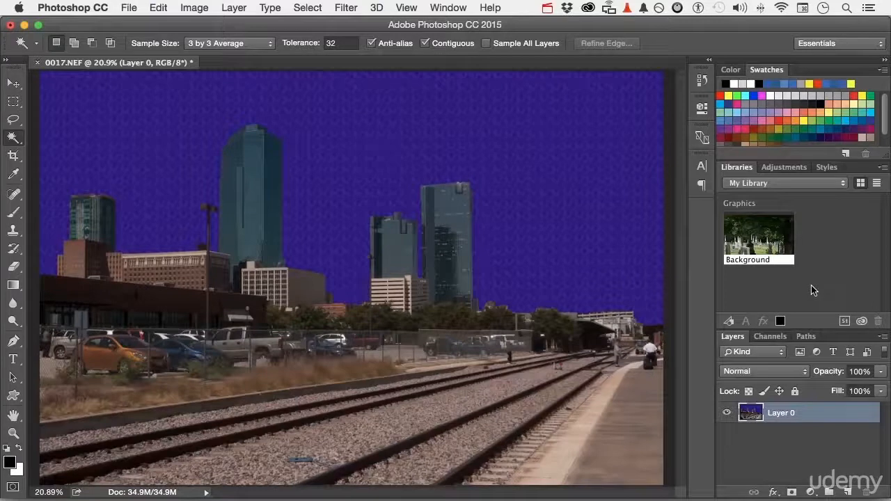
Restore the sky selection and revert the image to the Make Layer history state to undo the pattern fill
{"action": "key", "text": "ctrl+shift+d"}
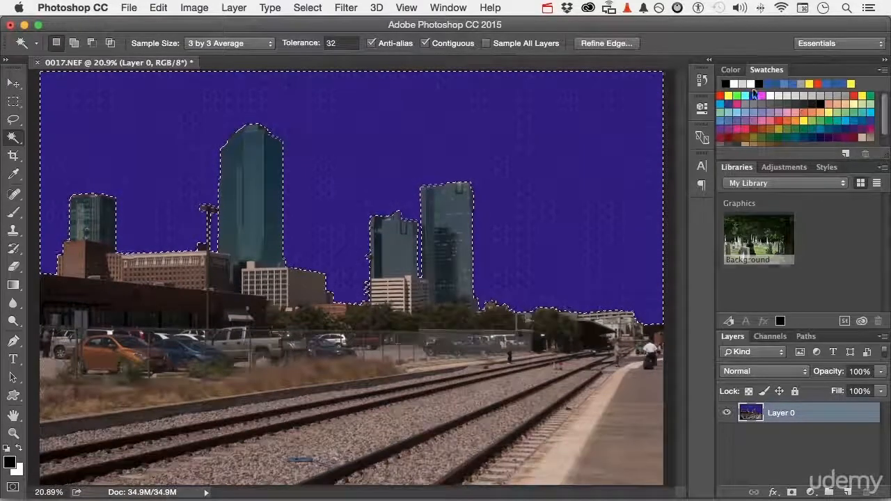
{"action": "left_click", "coordinate": [703, 78]}
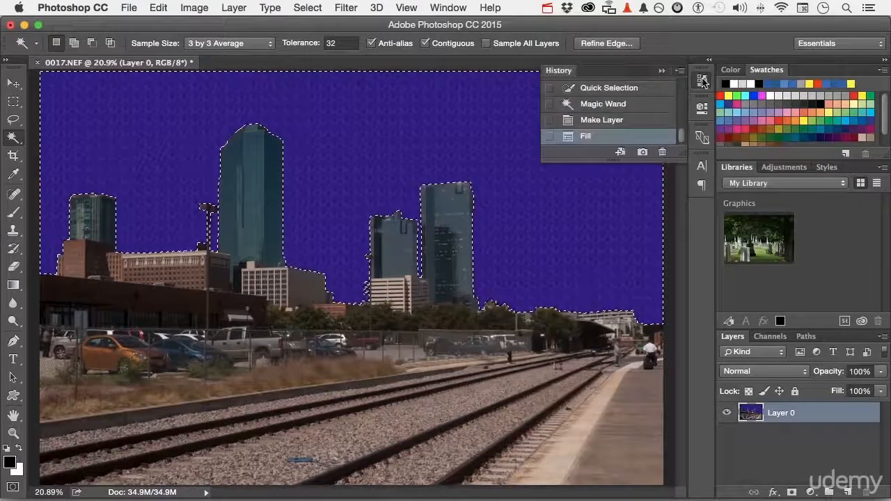
{"action": "left_click", "coordinate": [602, 119]}
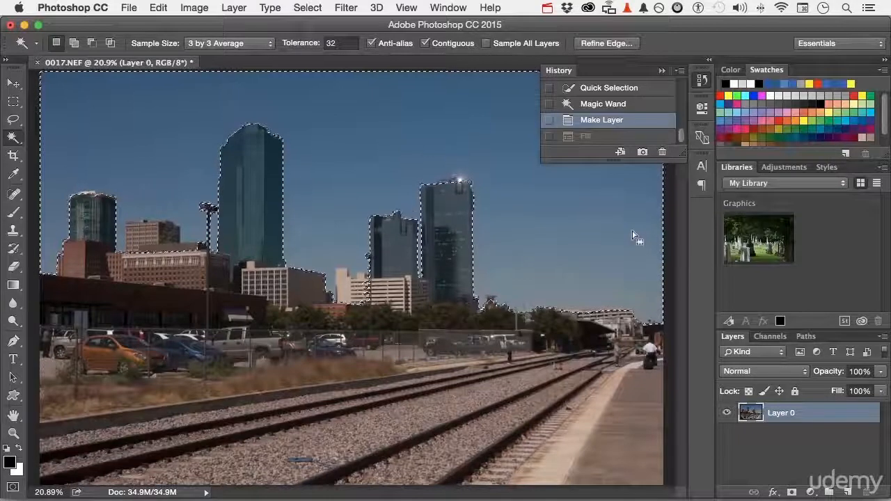
Fill the selected sky with 50% Gray in Normal mode at 100% opacity
{"action": "key", "text": "shift+BackSpace"}
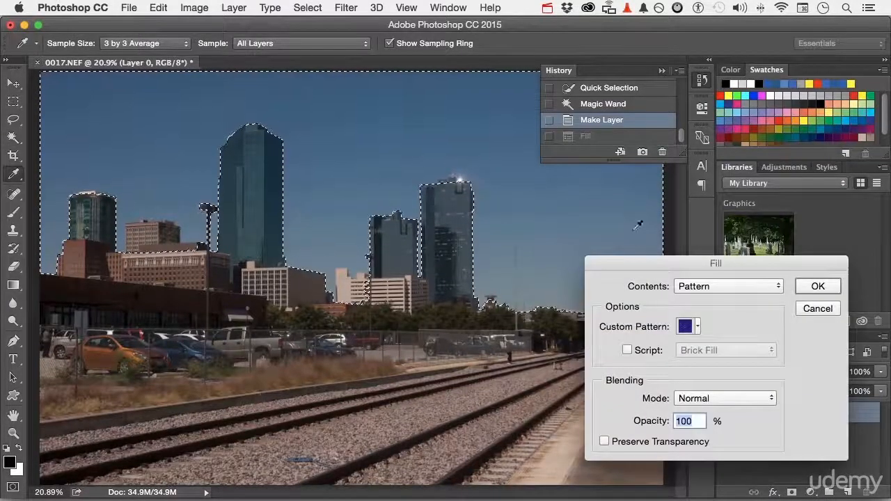
{"action": "left_click", "coordinate": [697, 285]}
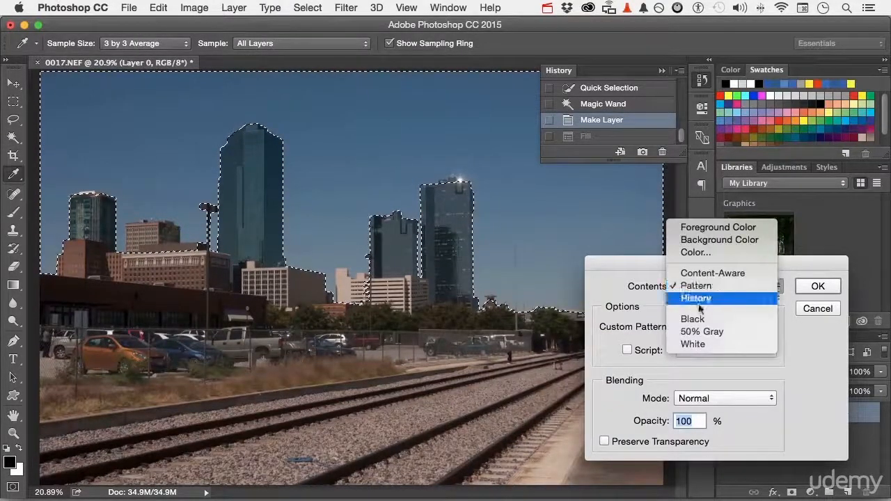
{"action": "left_click", "coordinate": [703, 331]}
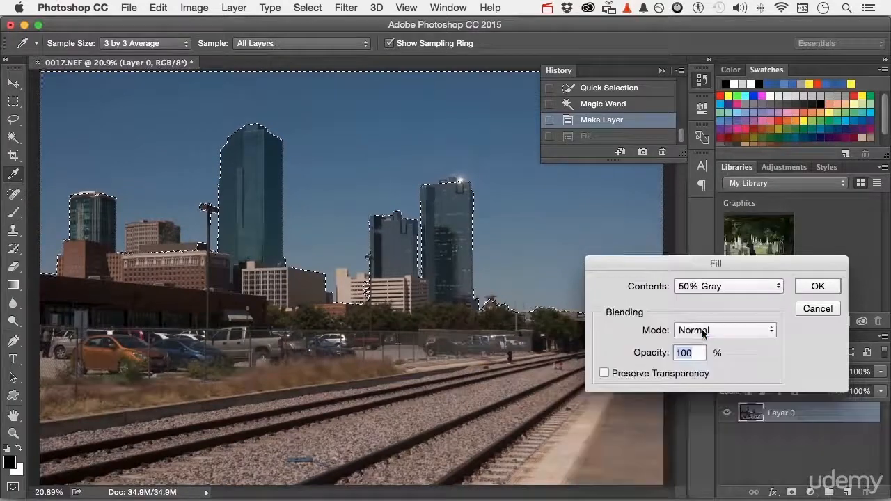
{"action": "left_click", "coordinate": [818, 287]}
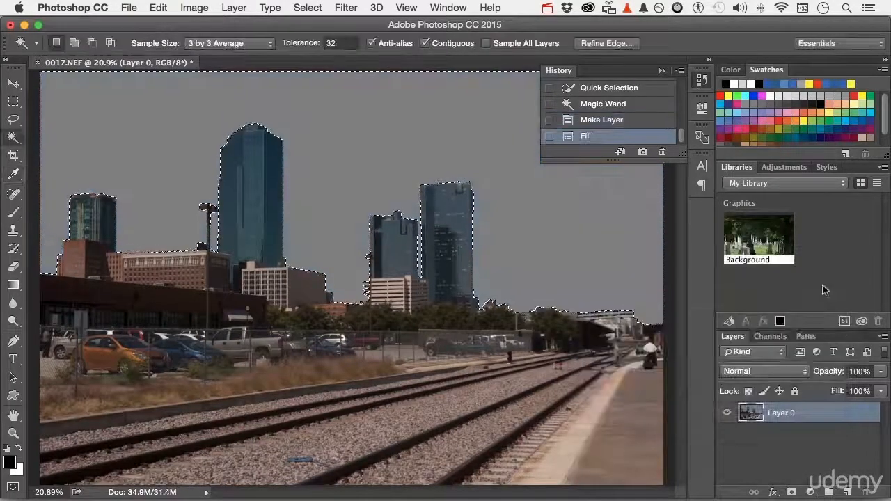
{"action": "left_click", "coordinate": [660, 72]}
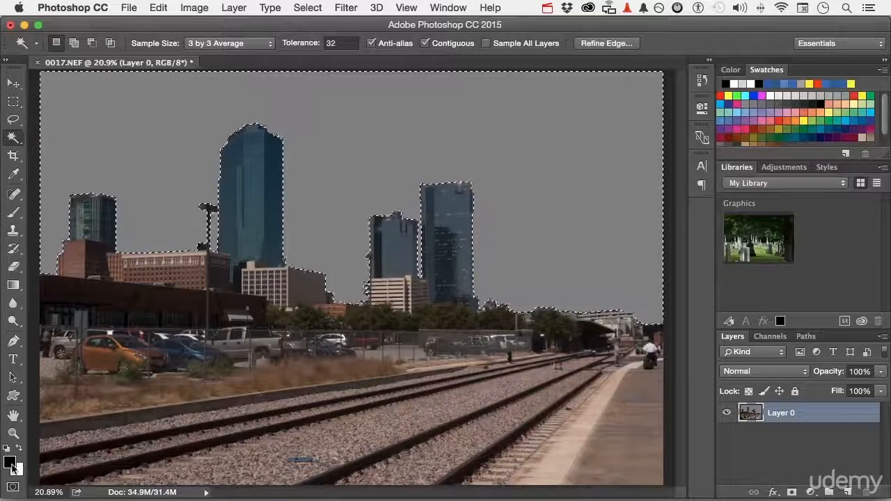
Set the foreground color to a dark gray swatch, render Clouds in the selected sky and deselect it
{"action": "left_click", "coordinate": [10, 462]}
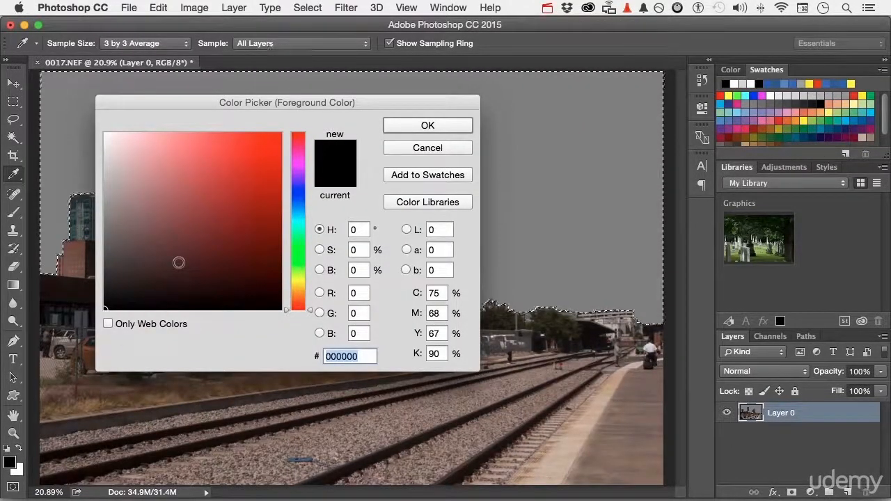
{"action": "left_click", "coordinate": [462, 148]}
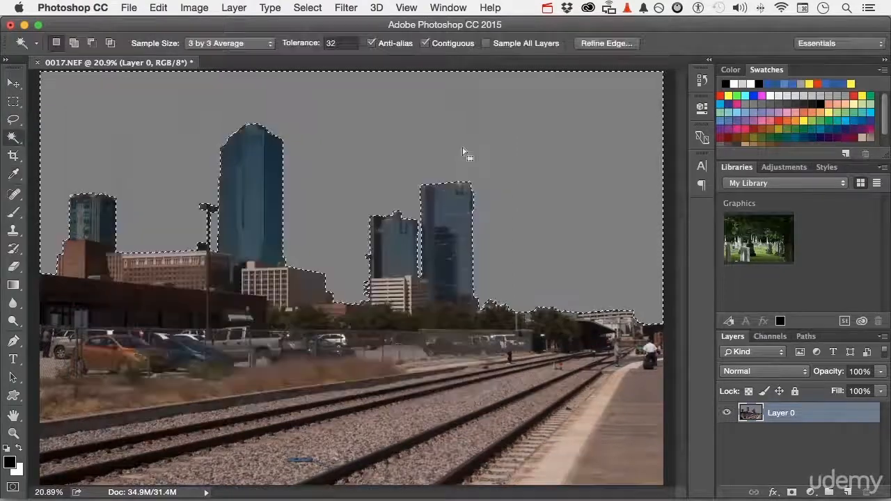
{"action": "left_click", "coordinate": [776, 98]}
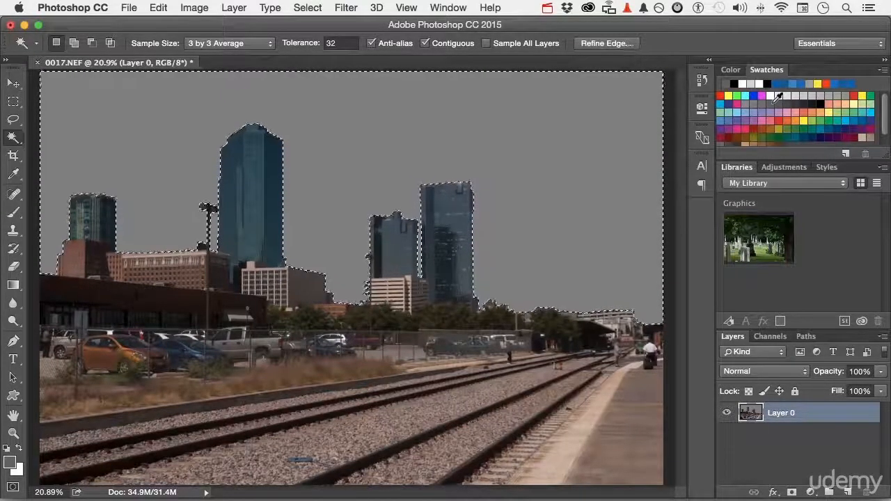
{"action": "left_click", "coordinate": [346, 8]}
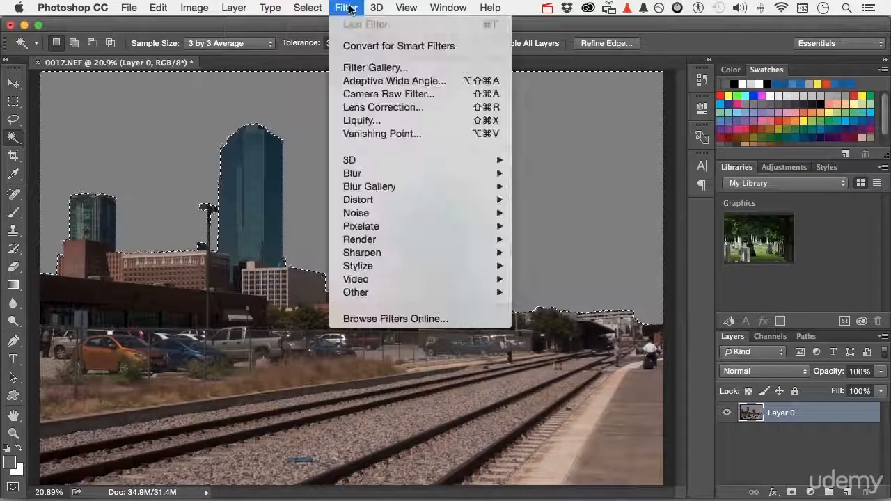
{"action": "mouse_move", "coordinate": [381, 243]}
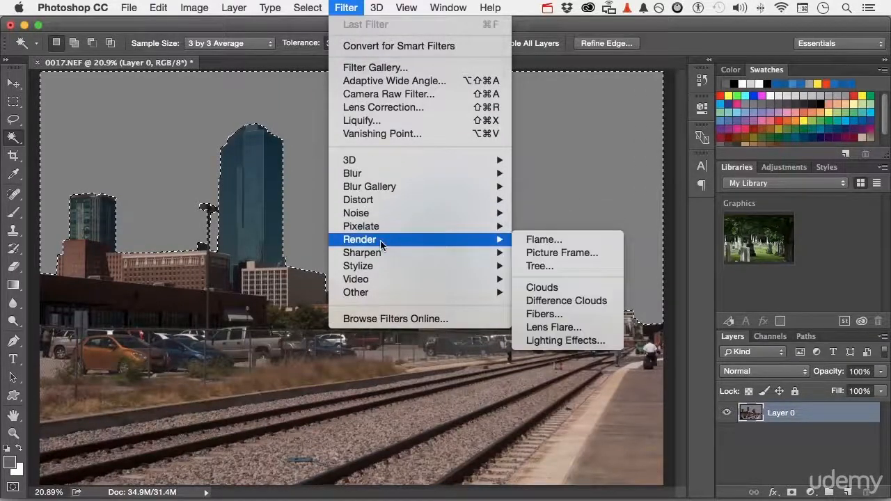
{"action": "left_click", "coordinate": [563, 292]}
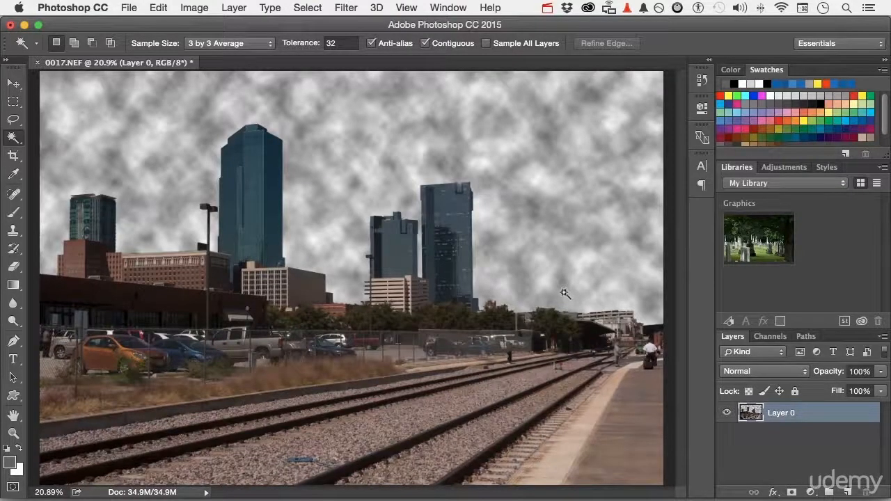
Close the 0017.NEF document
{"action": "left_click", "coordinate": [37, 64]}
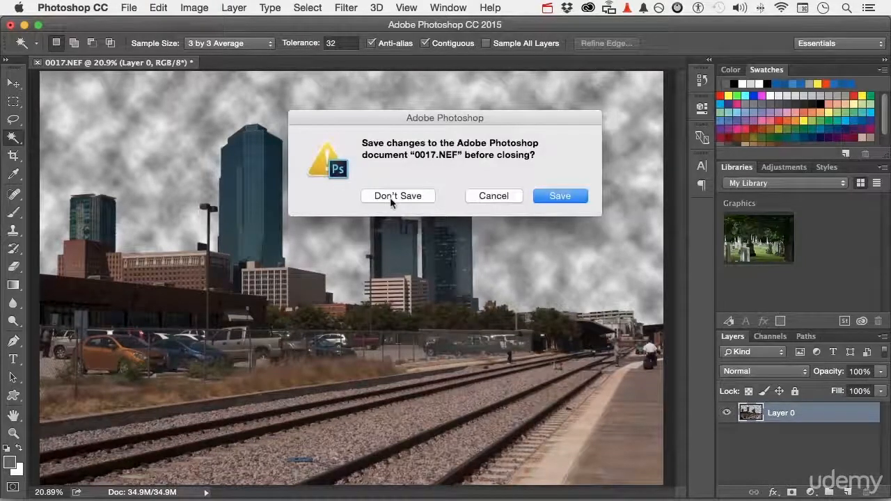